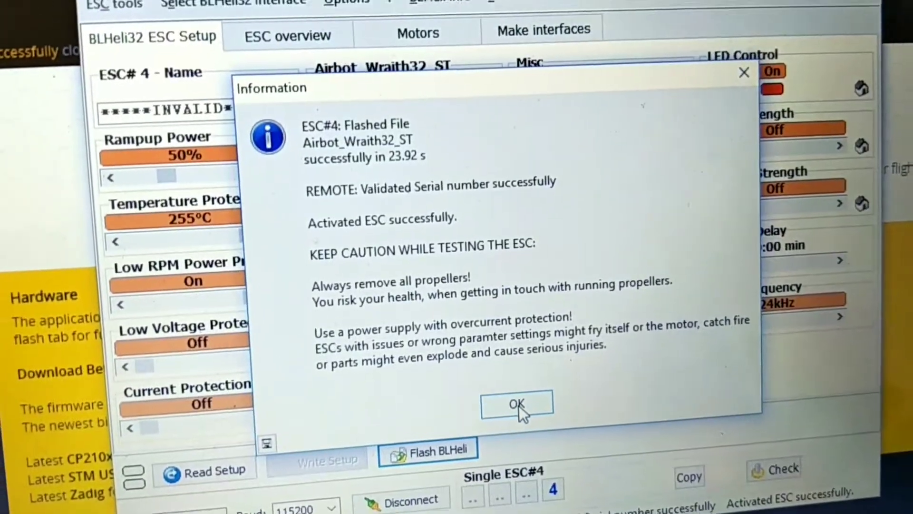
# Close the flashing and activation report to return to ESC 4's settings
pyautogui.click(519, 398)
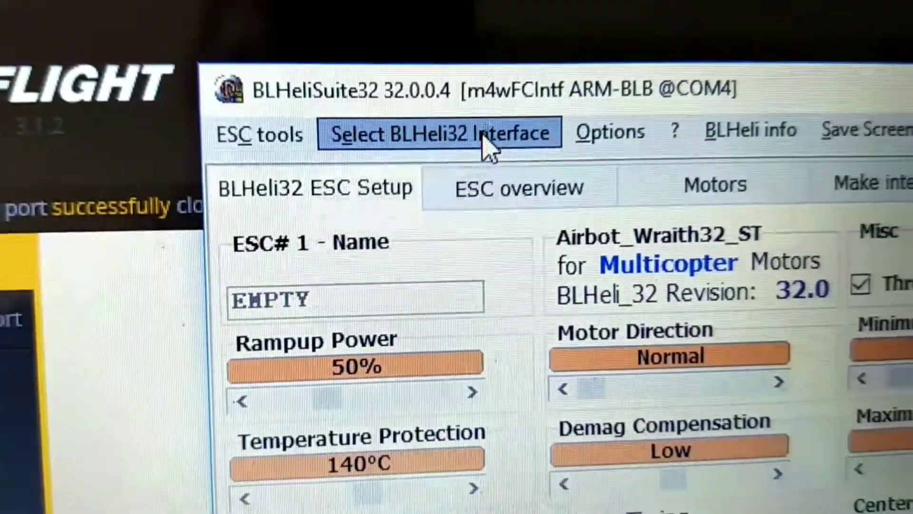
# Review the BLHeli32 Bootloader interface options for USB/Com and Cleanflight
pyautogui.click(487, 143)
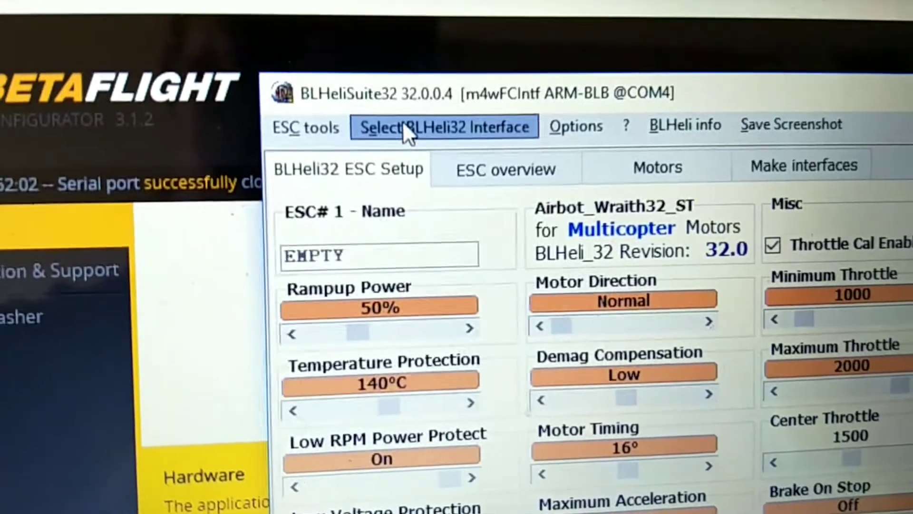
pyautogui.click(385, 120)
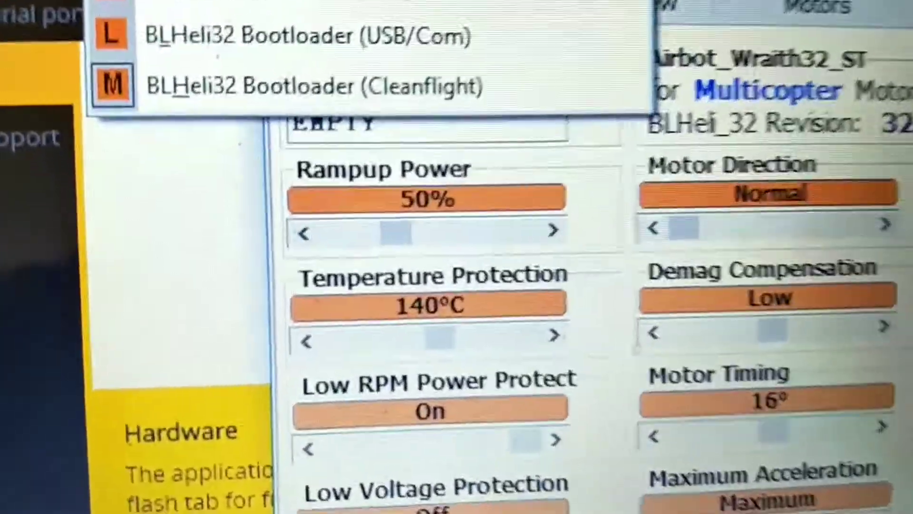